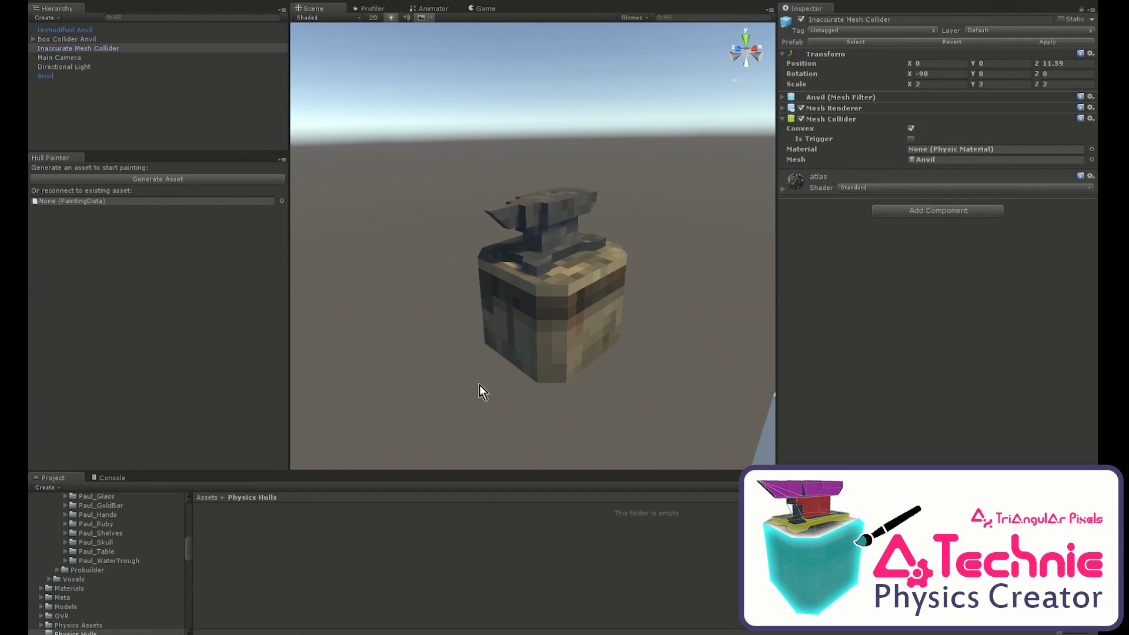
Step: Select the Anvil model and generate its Anvil 3 Hull Data and Painting Data assets
mouse_move(496, 375)
left_mouse_down("alt")
mouse_move(514, 346)
mouse_move(491, 385)
left_mouse_up("alt")
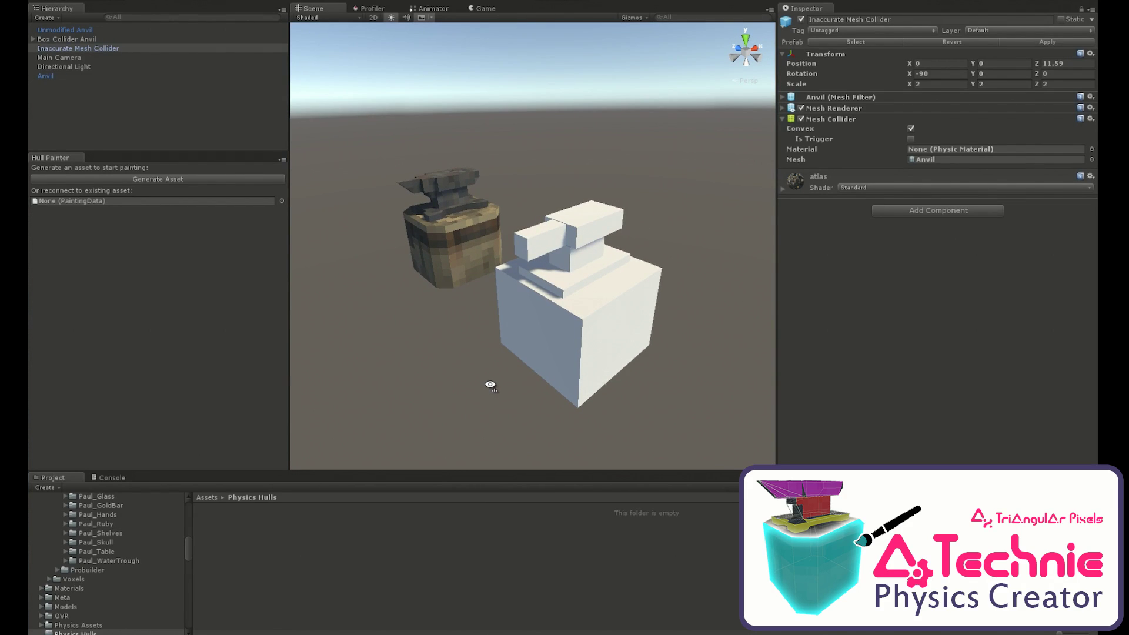
mouse_move(489, 385)
left_mouse_down("alt")
mouse_move(482, 355)
mouse_move(492, 392)
left_mouse_up("alt")
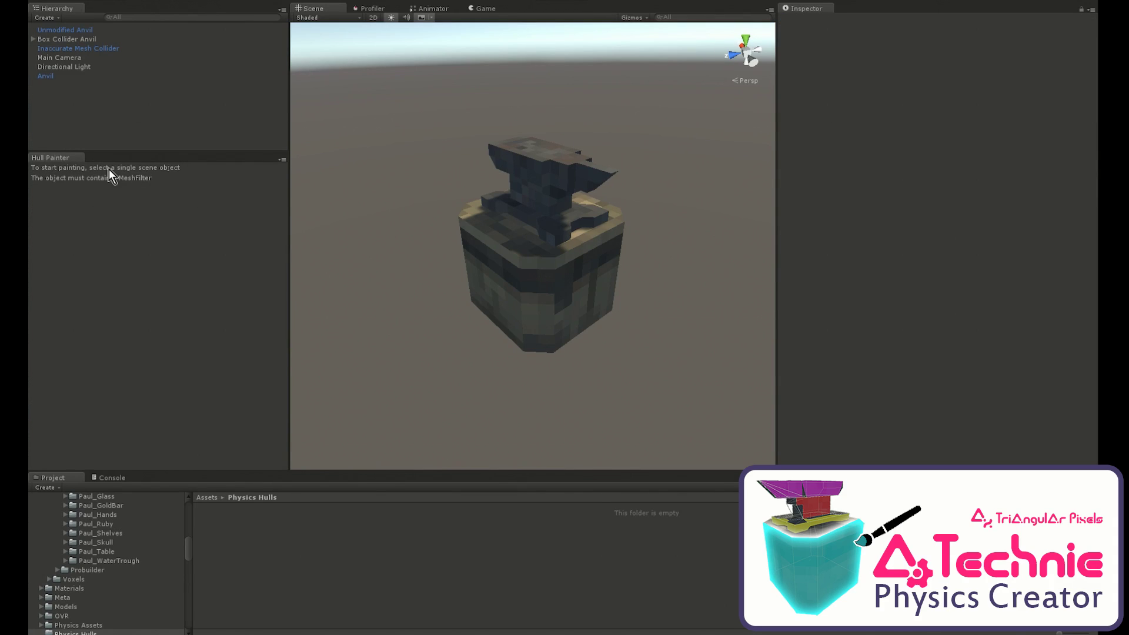
left_click(487, 256)
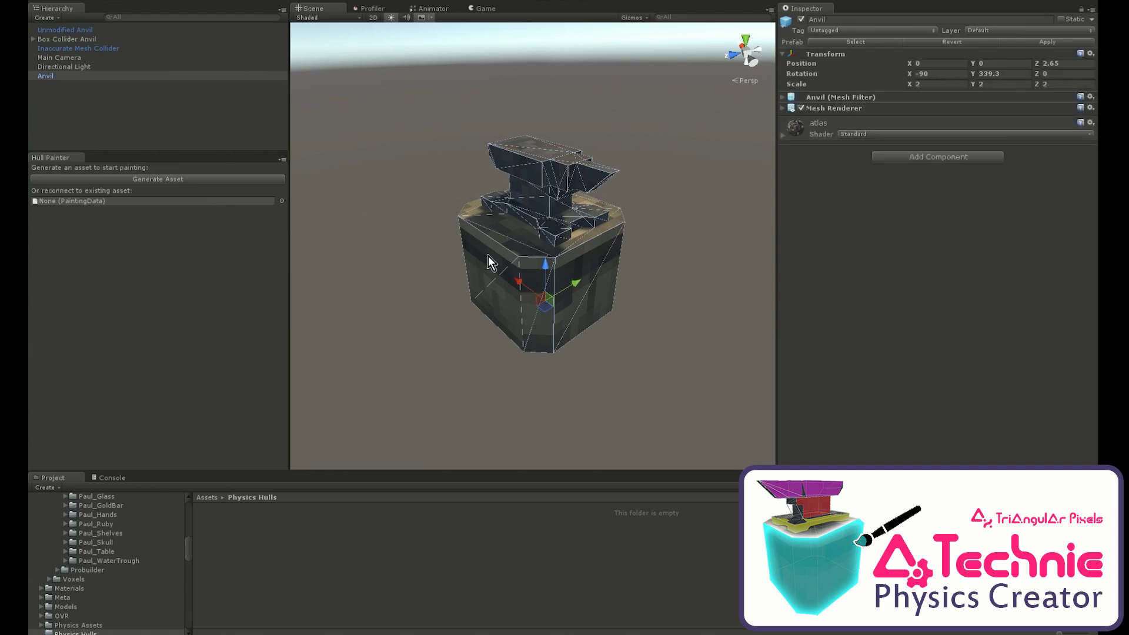
left_click(185, 179)
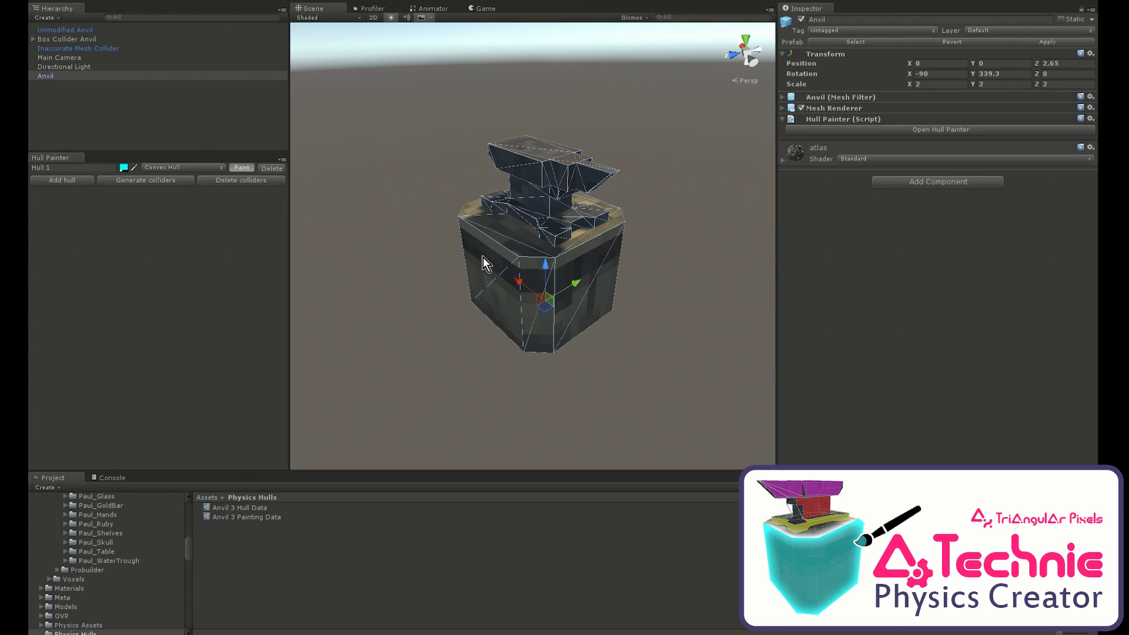
Step: Paint the stump base cyan as Hull 1 on every side, turning the anvil to Y rotation 67.1
mouse_move(482, 256)
left_mouse_down()
mouse_move(500, 300)
mouse_move(517, 282)
mouse_move(544, 317)
mouse_move(572, 255)
mouse_move(594, 295)
left_mouse_up()
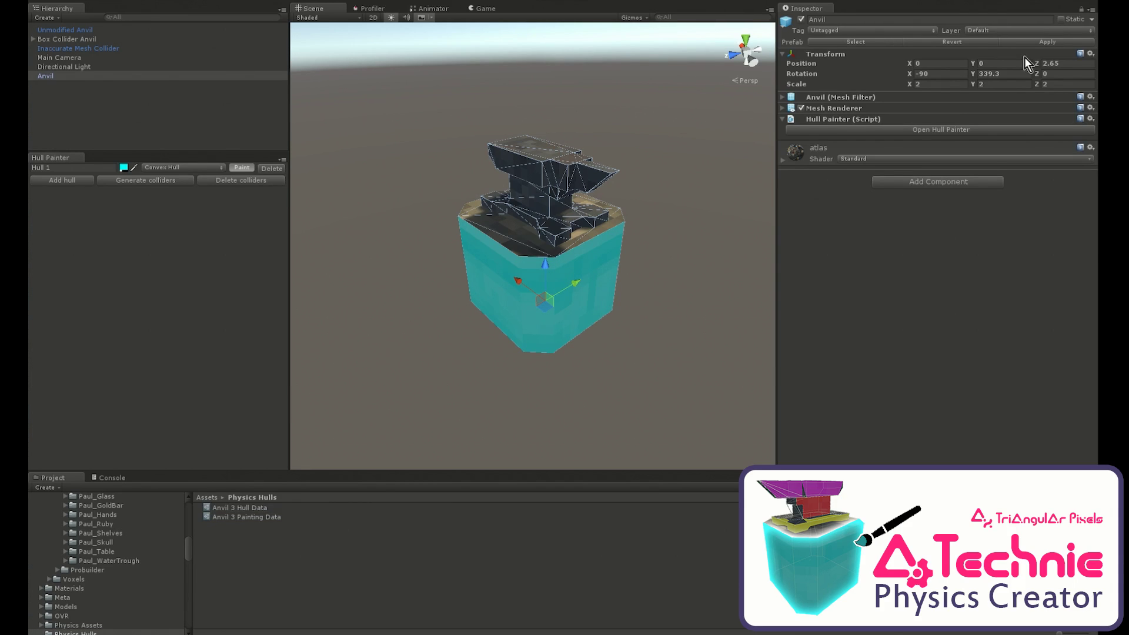
mouse_move(974, 71)
left_mouse_down()
mouse_move(692, 106)
mouse_move(725, 114)
mouse_move(715, 163)
left_mouse_up()
mouse_move(499, 258)
left_mouse_down()
mouse_move(537, 325)
mouse_move(587, 260)
mouse_move(596, 309)
mouse_move(631, 278)
left_mouse_up()
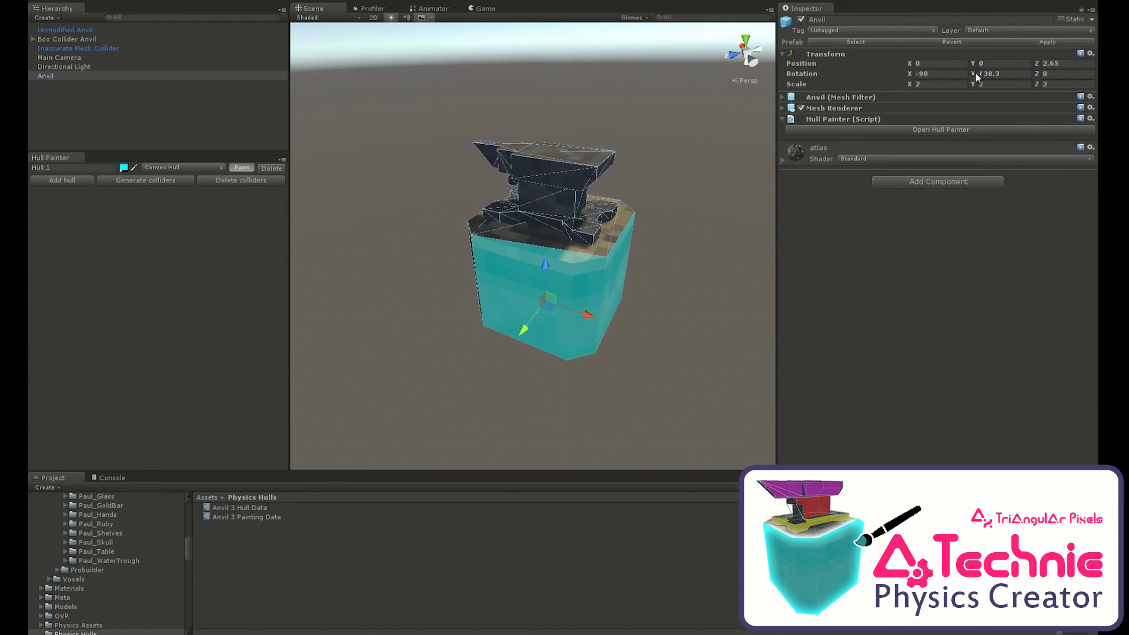
left_click_drag(975, 72, 901, 86)
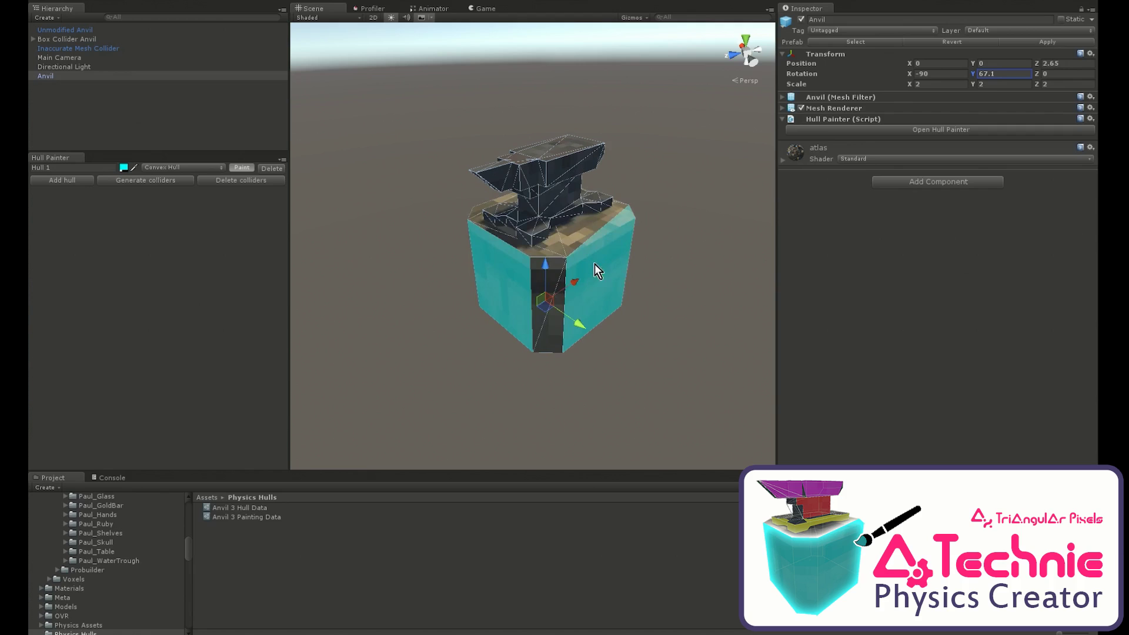
left_click_drag(554, 282, 555, 306)
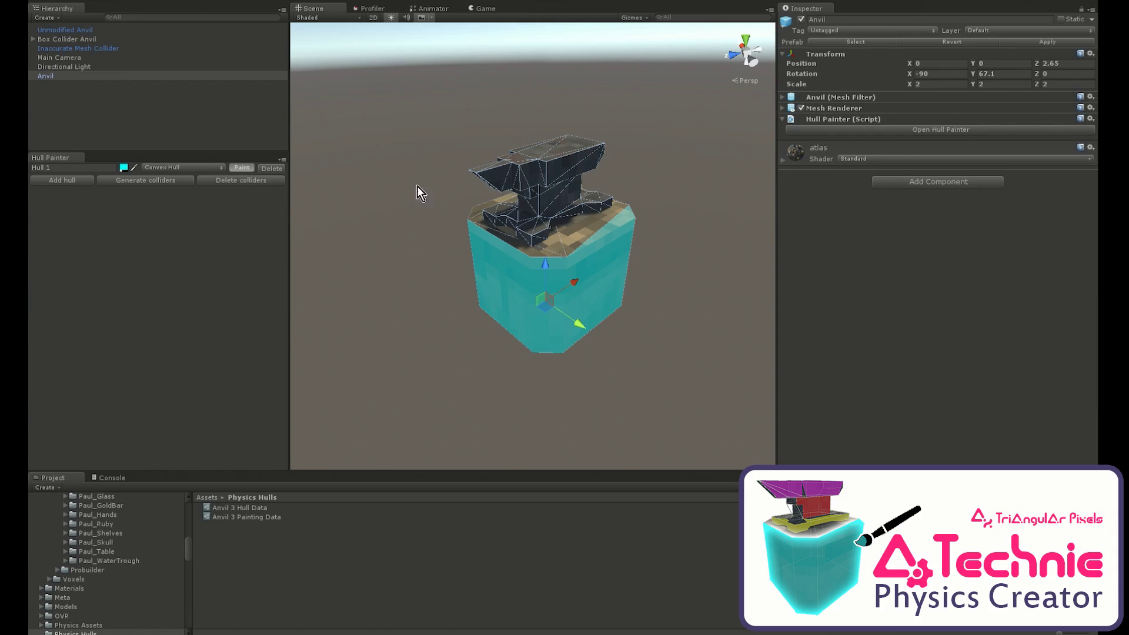
Step: Add Hull 2 and paint the anvil's horn and top faces magenta
left_click(58, 181)
left_click_drag(499, 176, 558, 167)
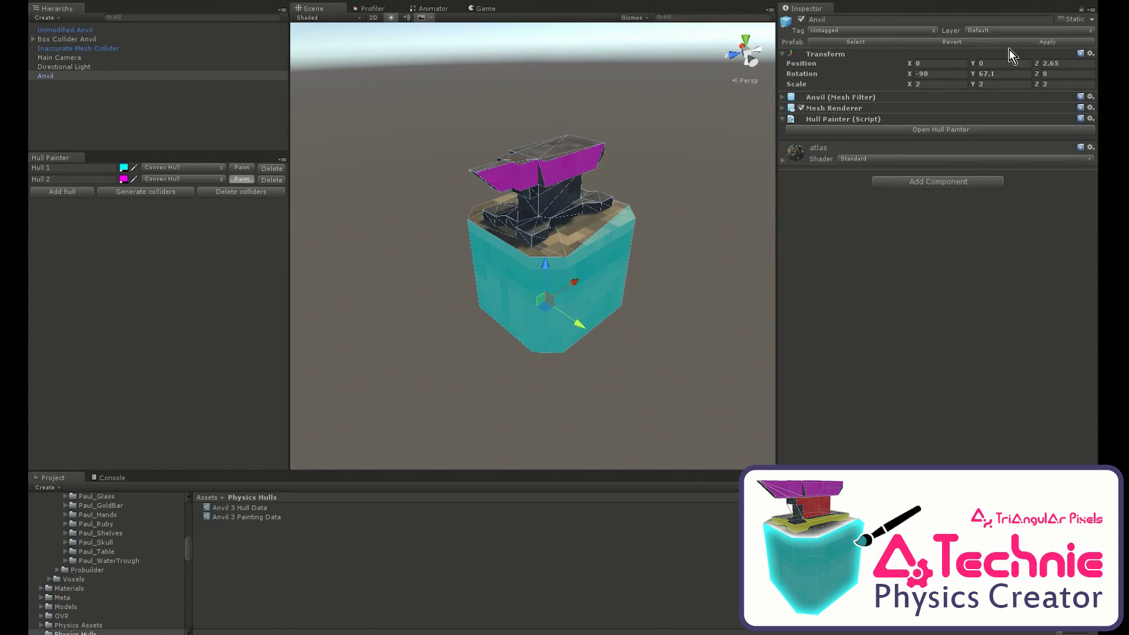
left_click_drag(971, 72, 212, 108)
left_click_drag(483, 177, 522, 185)
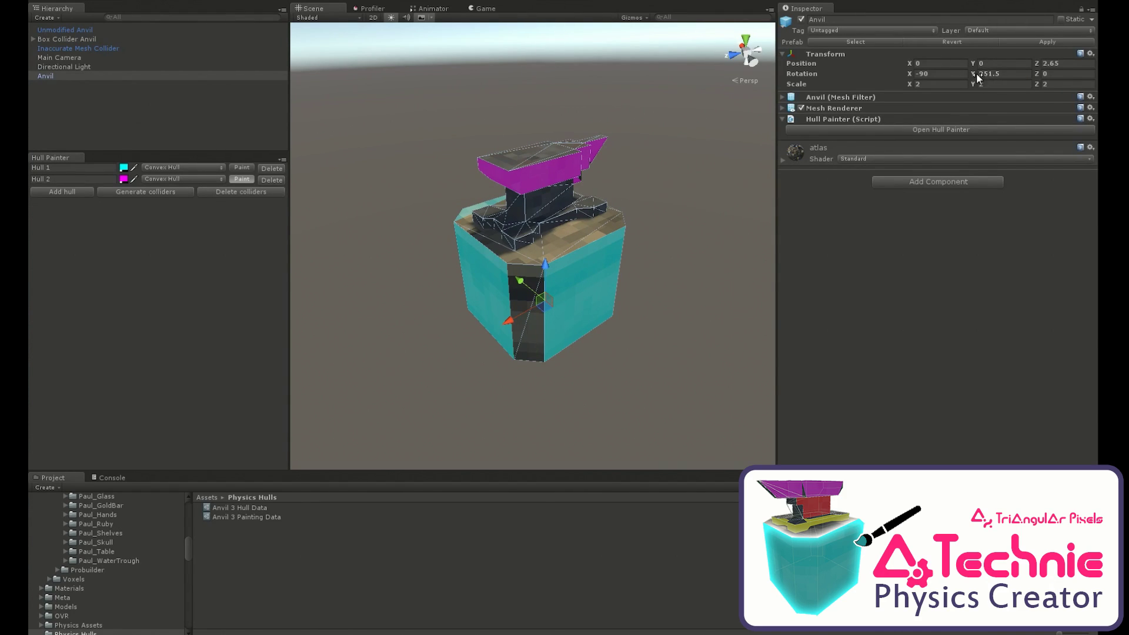
Step: Fill the missed triangle on top and paint the anvil's lower slab strip magenta
left_click_drag(976, 73, 1049, 70)
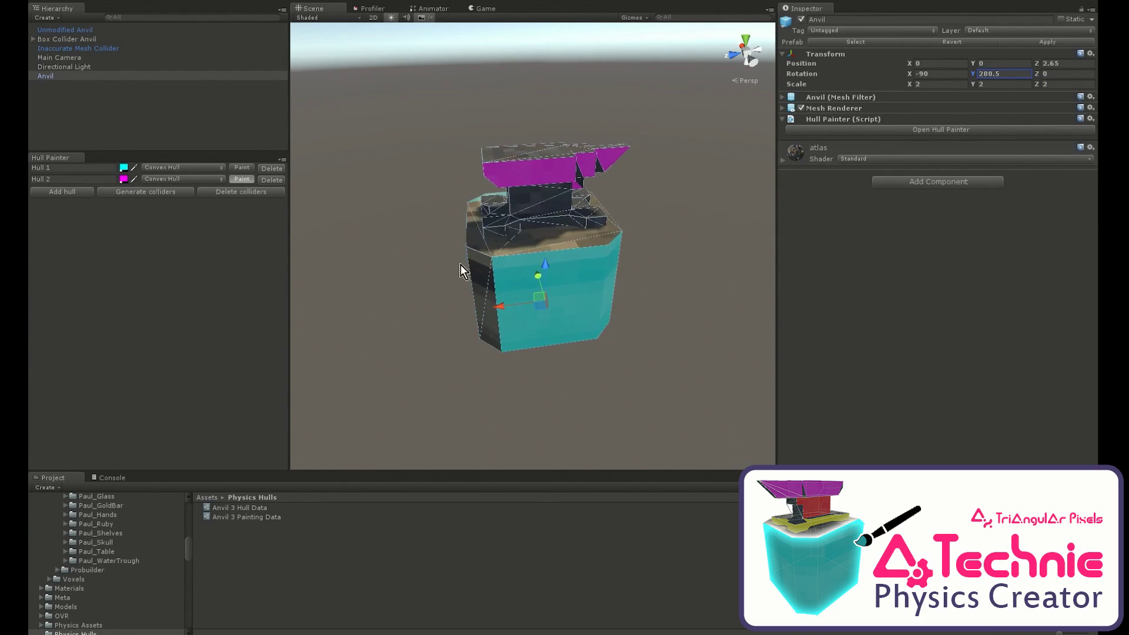
left_click(488, 236)
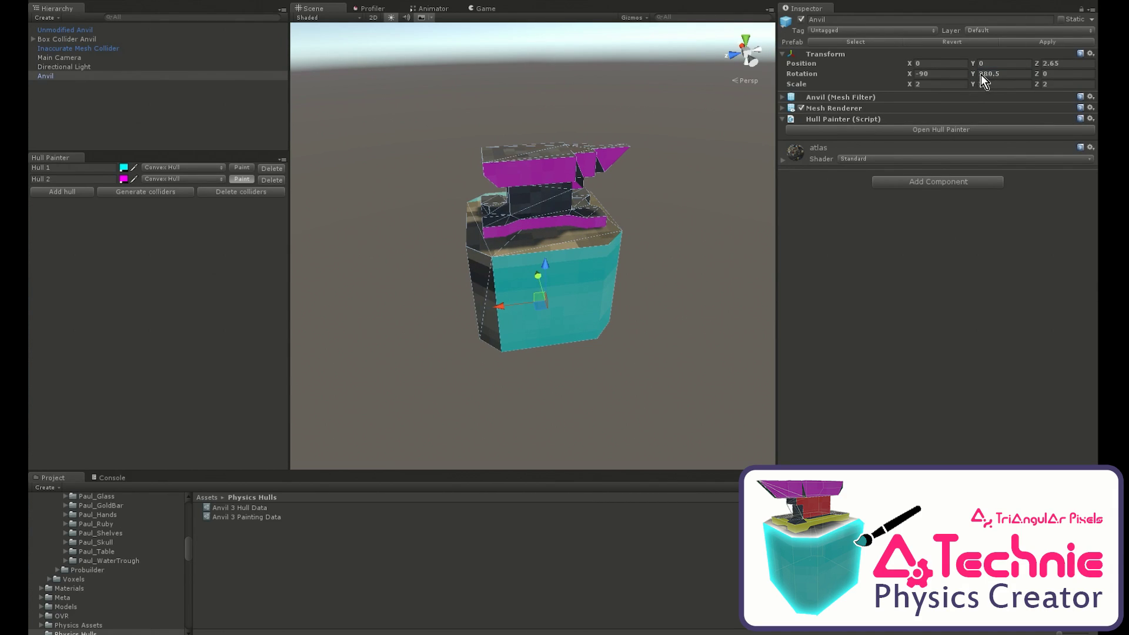
left_click_drag(974, 73, 118, 75)
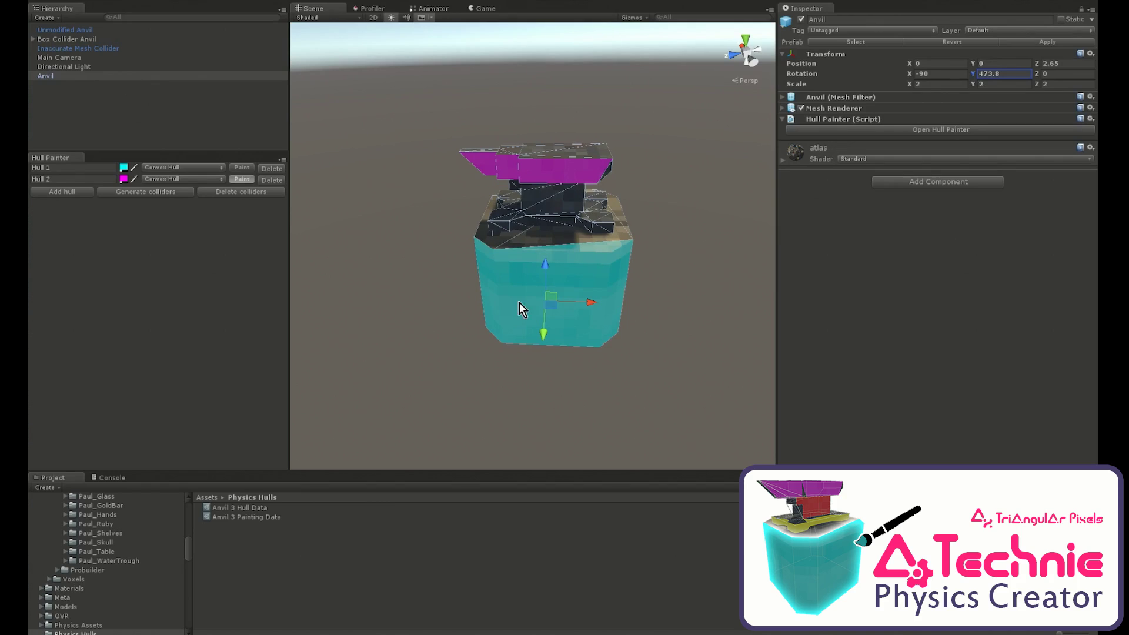
left_click_drag(494, 226, 534, 221)
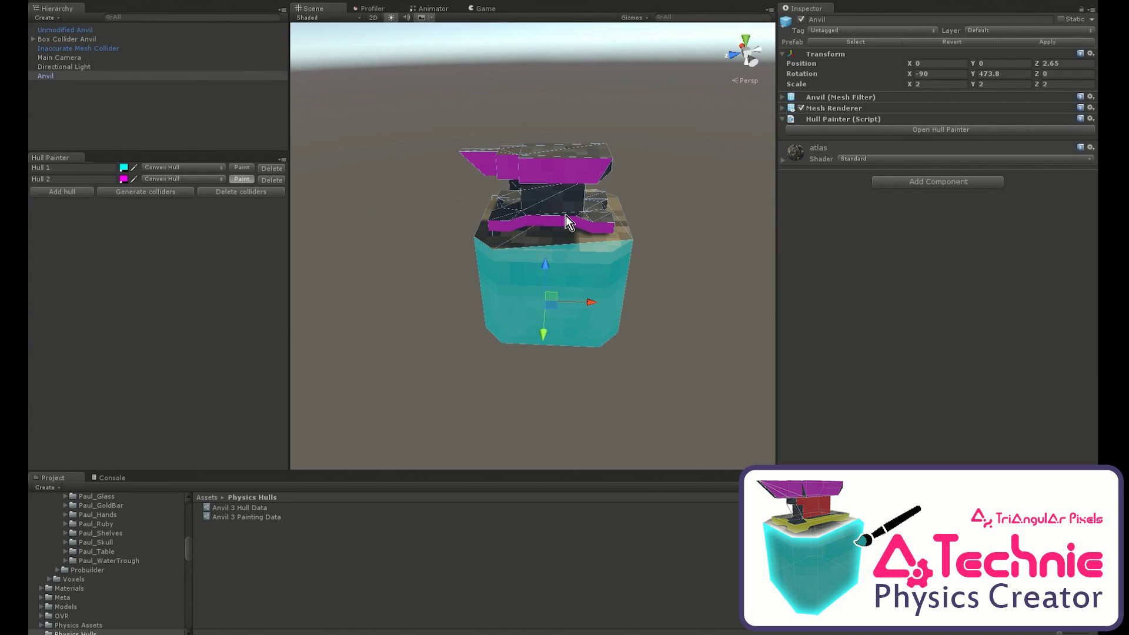
Step: Generate two convex Mesh Colliders from the cyan and magenta hulls and view them side-on
left_click(160, 196)
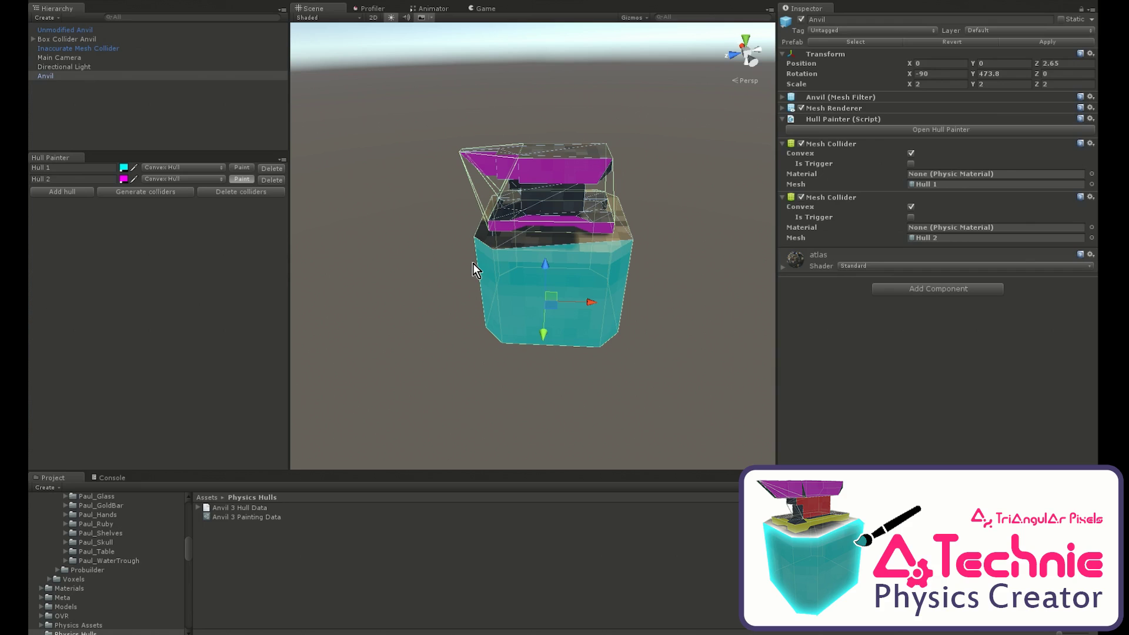
left_click_drag(475, 281, 476, 236, "alt")
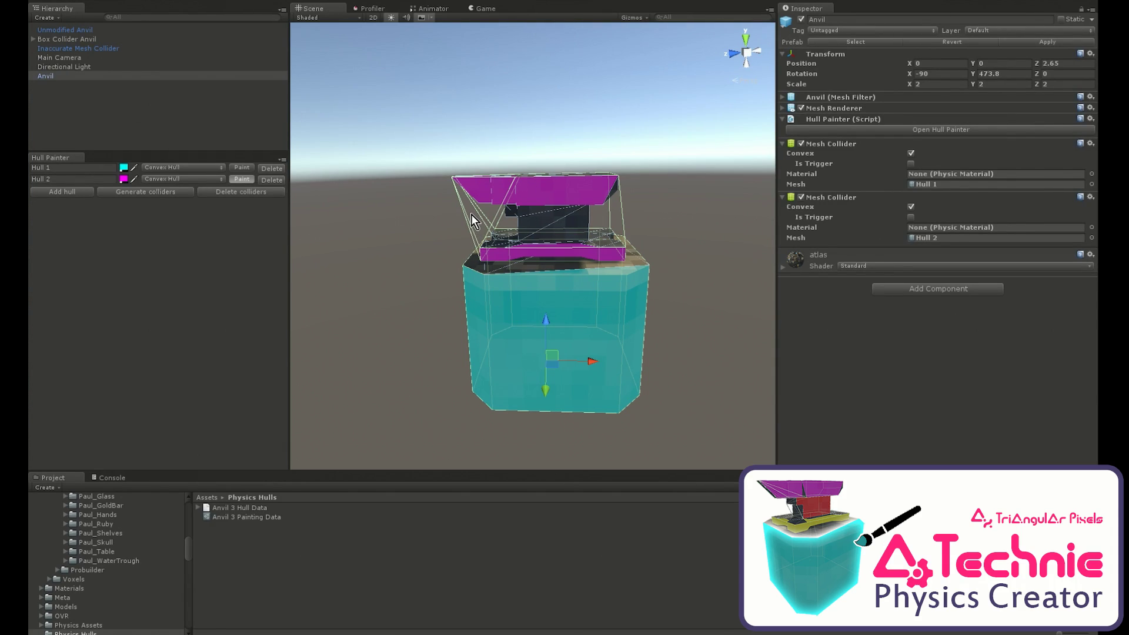
Step: Erase the lower slab and a stray top face from magenta Hull 2
left_click(486, 254)
mouse_move(511, 259)
left_mouse_down()
mouse_move(619, 257)
mouse_move(588, 247)
mouse_move(269, 261)
mouse_move(102, 255)
left_mouse_up()
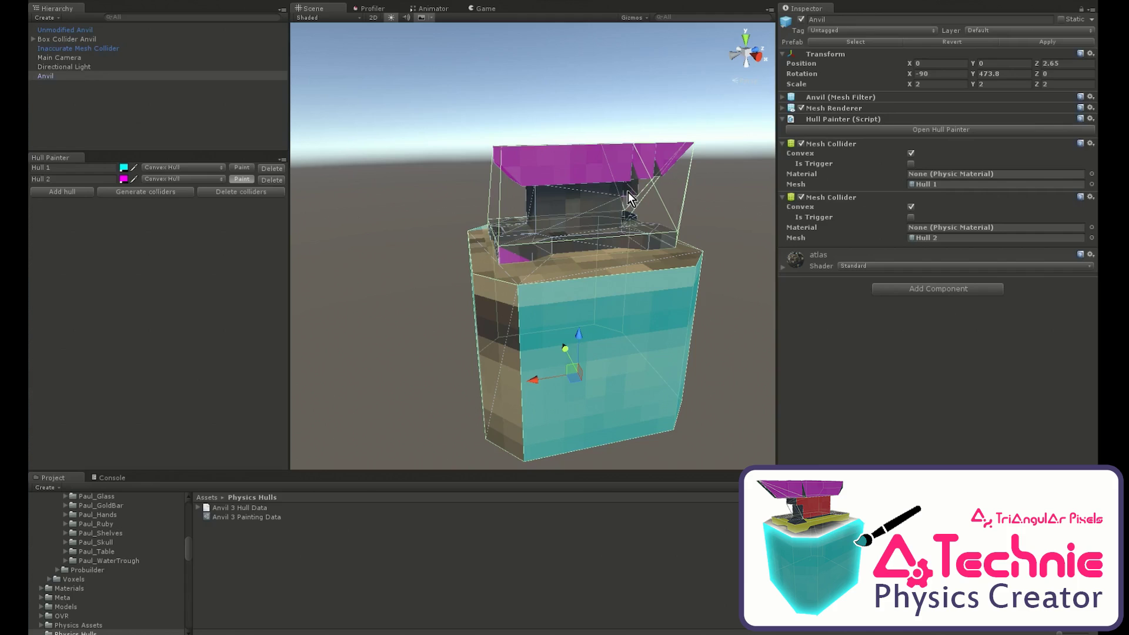
left_click(511, 257)
left_click(659, 173)
Step: Add yellow Hull 3 for the anvil's middle slab band
left_click(79, 193)
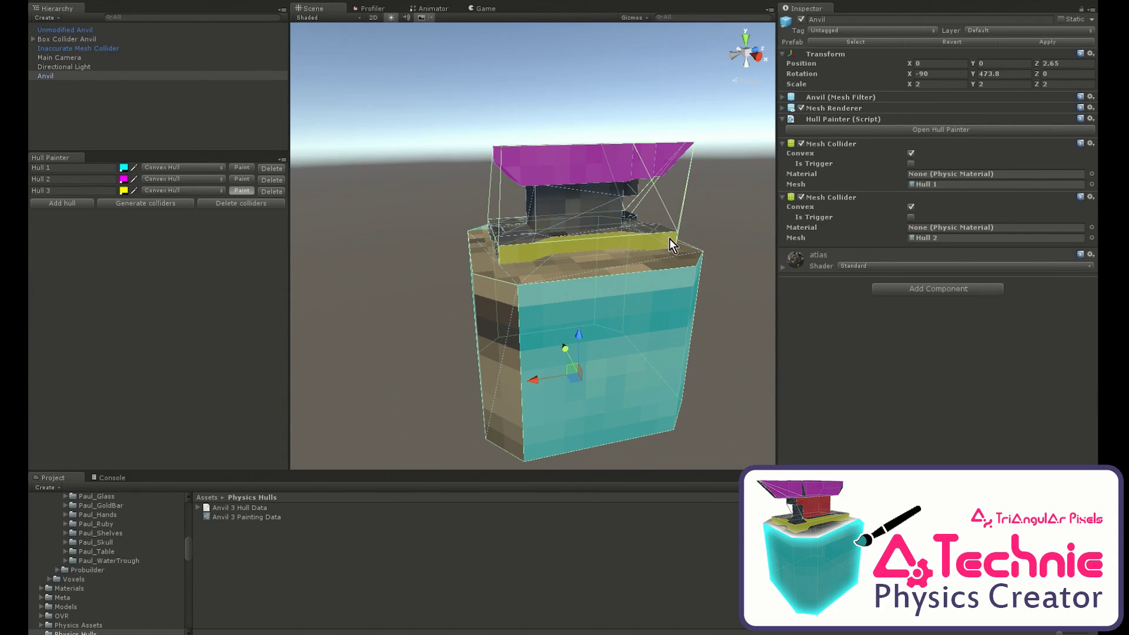
left_click_drag(669, 238, 437, 251, "alt")
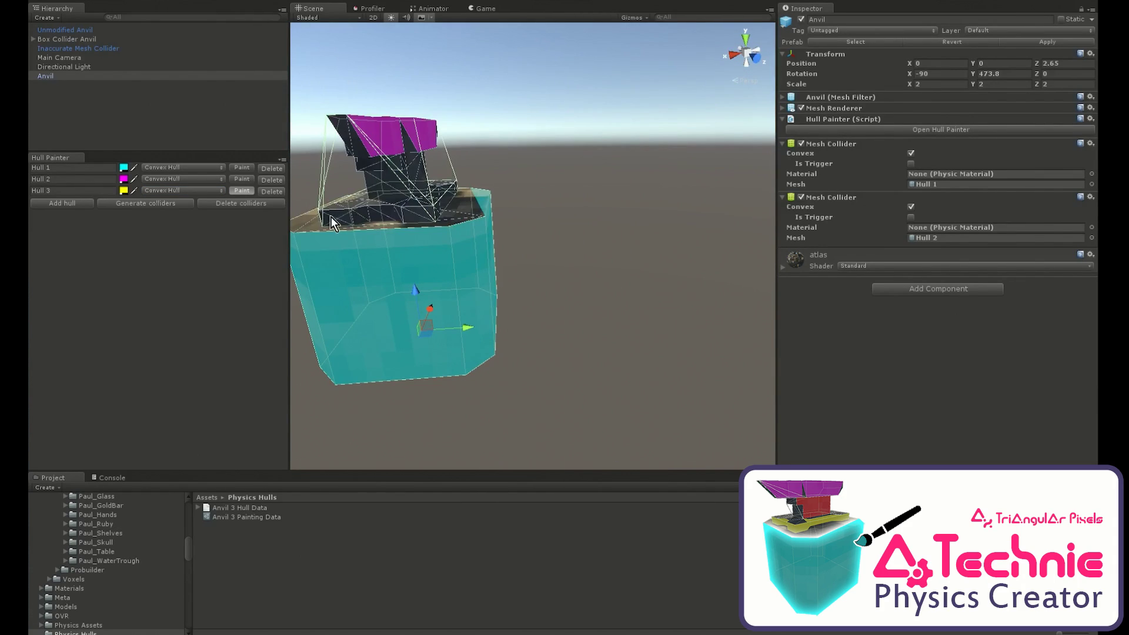
mouse_move(418, 213)
left_mouse_down("alt")
mouse_move(426, 170)
mouse_move(300, 179)
mouse_move(211, 206)
mouse_move(538, 238)
left_mouse_up("alt")
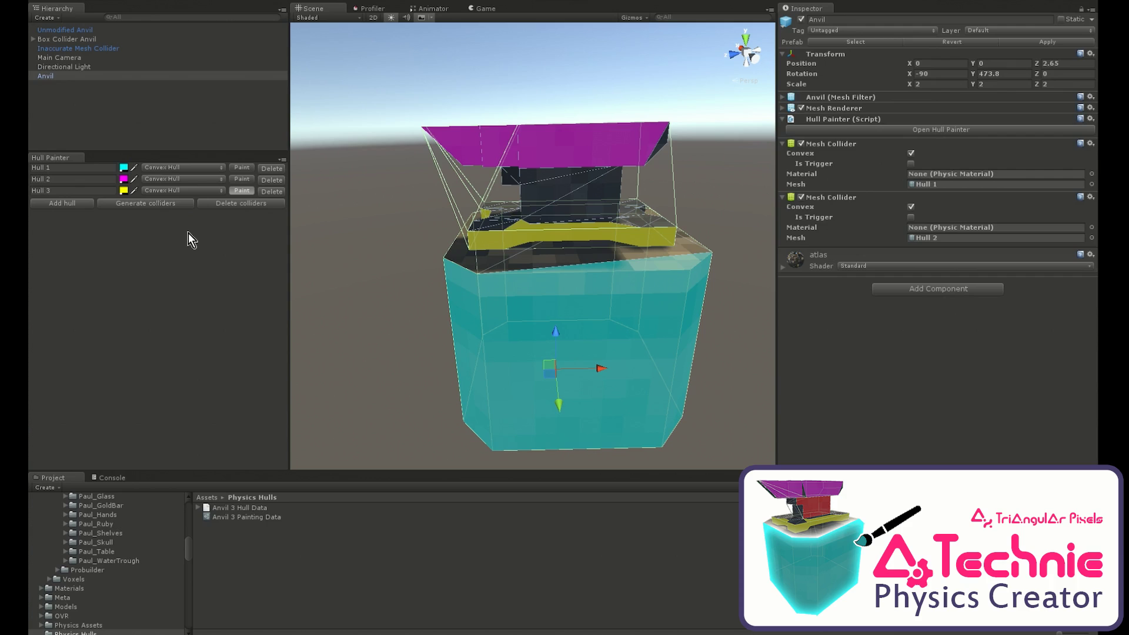
Step: Enter the names Stone, Top and Foot into the three hull name fields
left_click(87, 170)
key("shift")
type("Stone")
key("Tab")
type("Top")
key("Tab")
type("Foo")
Step: Regenerate colliders with the Stone, Top and Foot names and zoom in on the slab
left_click(170, 206)
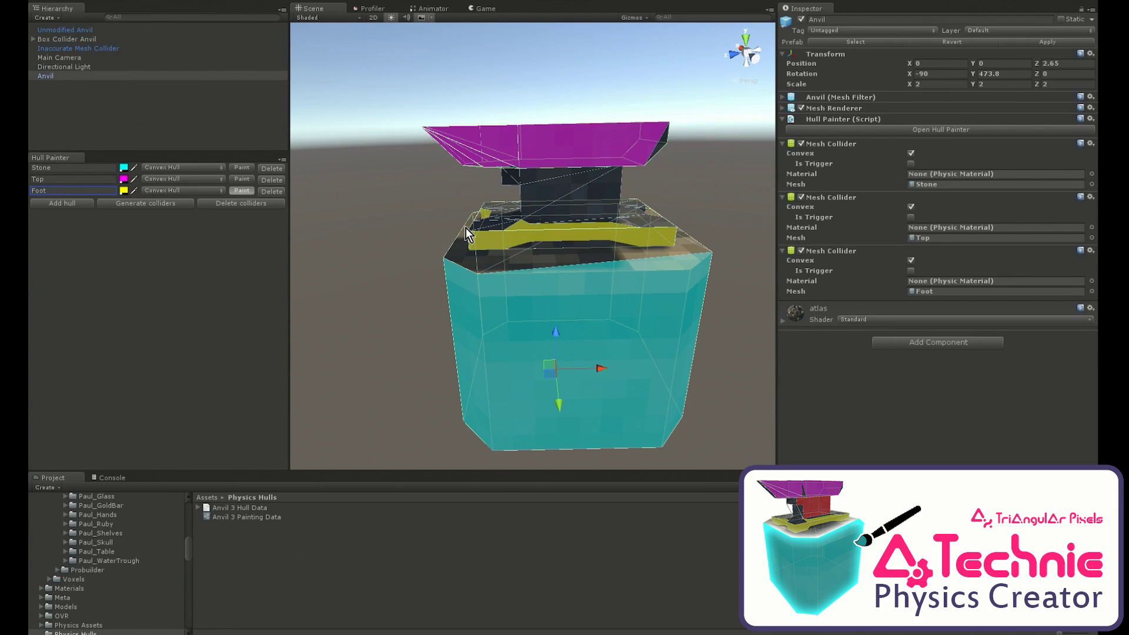
right_click_drag(507, 249, 496, 341, "alt")
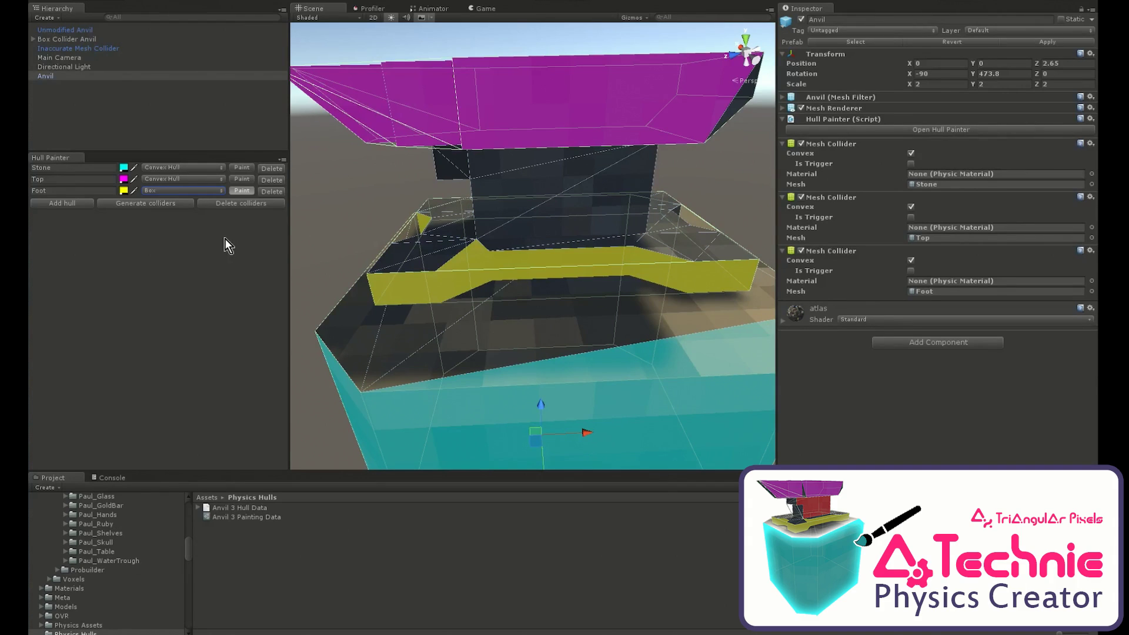
Step: Regenerate colliders so Foot becomes a Box Collider, then zoom out to the whole anvil
left_click(138, 202)
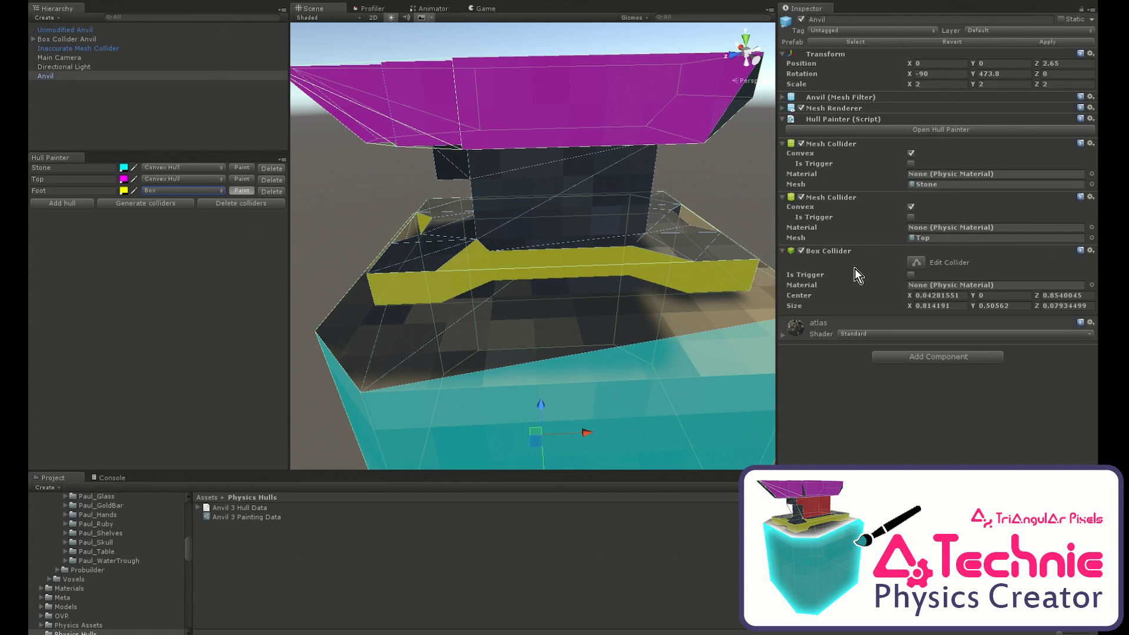
scroll(571, 228, "down", 5)
left_click_drag(571, 227, 584, 204, "alt")
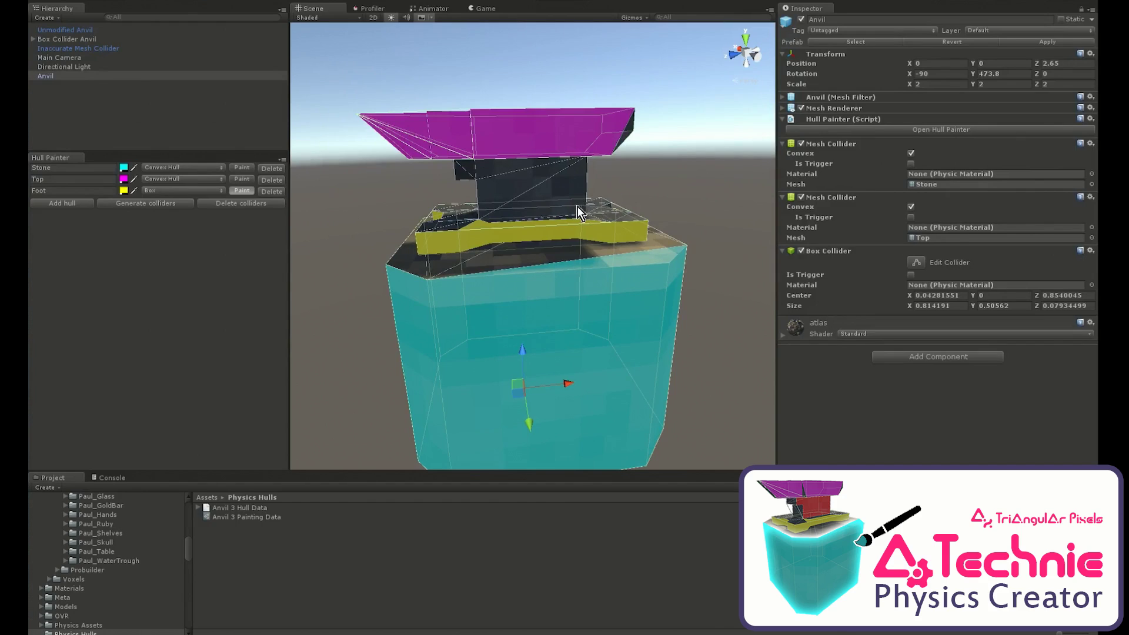
Step: Paint the anvil's neck red as Hull 4 and generate its convex Mesh Collider
left_click(56, 205)
mouse_move(456, 177)
left_mouse_down()
mouse_move(500, 174)
mouse_move(576, 197)
mouse_move(316, 194)
left_mouse_up()
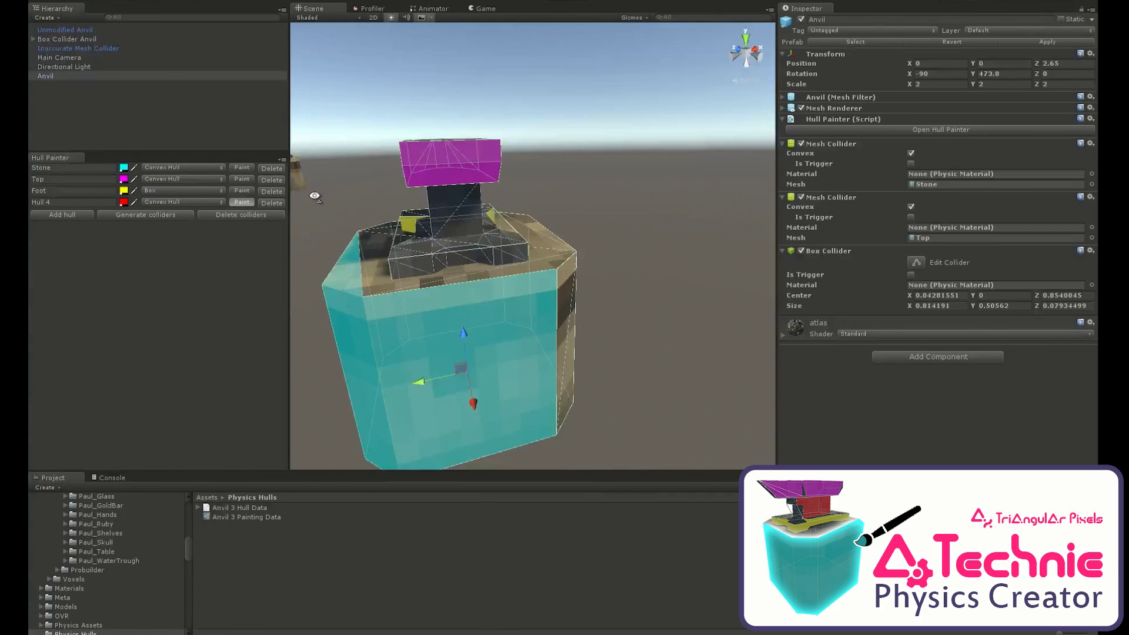
left_click_drag(472, 219, 488, 195, "alt")
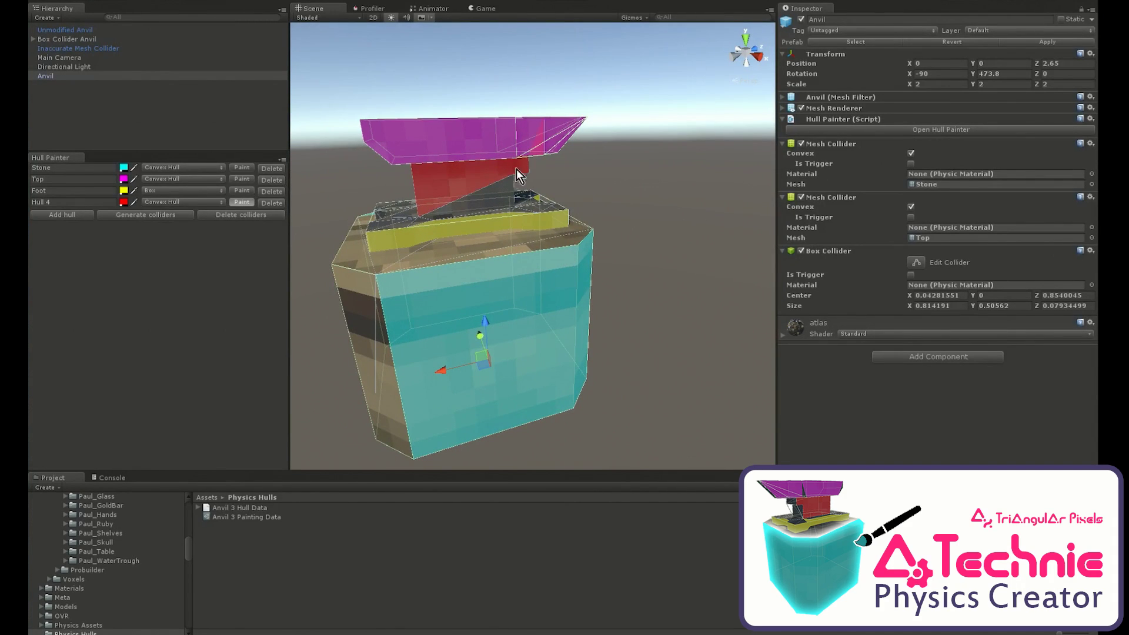
mouse_move(536, 157)
left_mouse_down("alt")
mouse_move(623, 172)
mouse_move(658, 226)
mouse_move(672, 222)
left_mouse_up("alt")
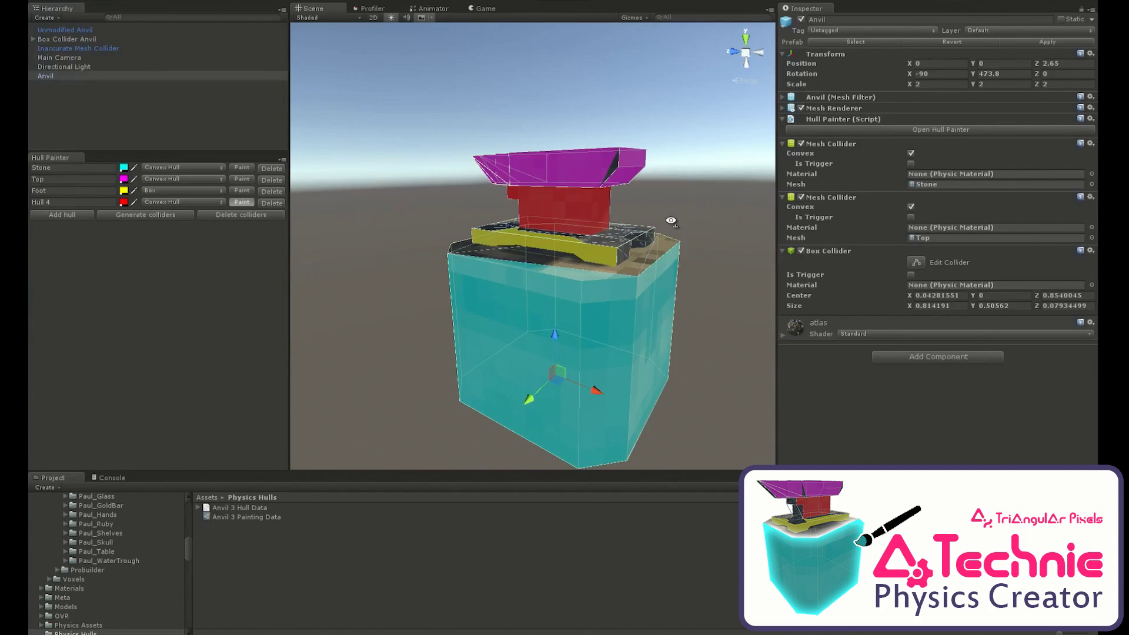
left_click(153, 219)
left_click_drag(646, 194, 680, 191, "alt")
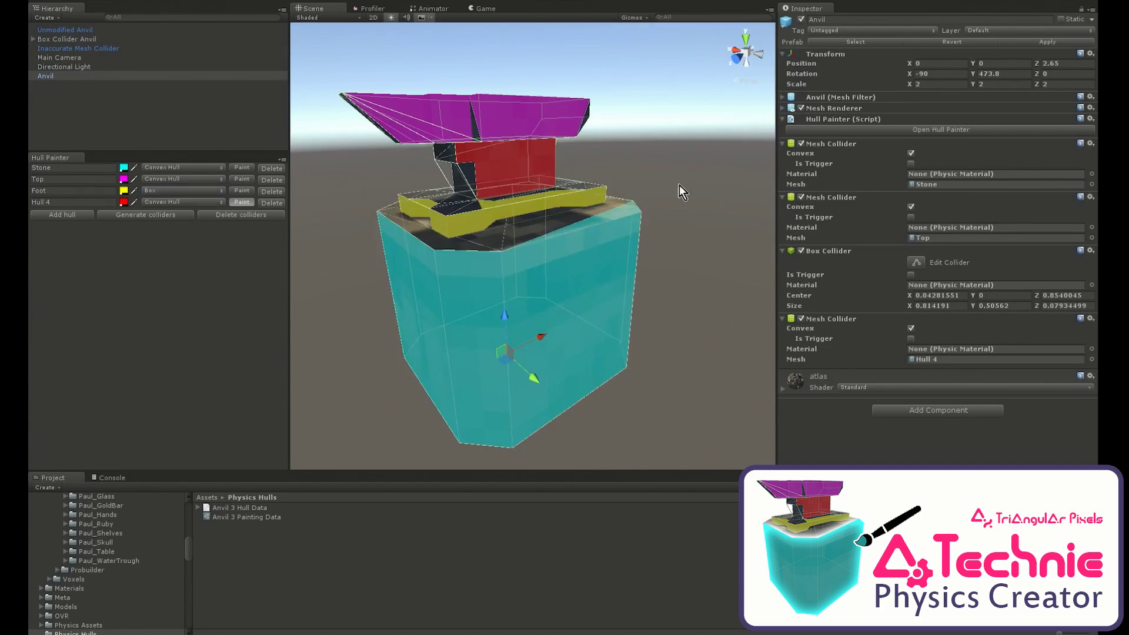